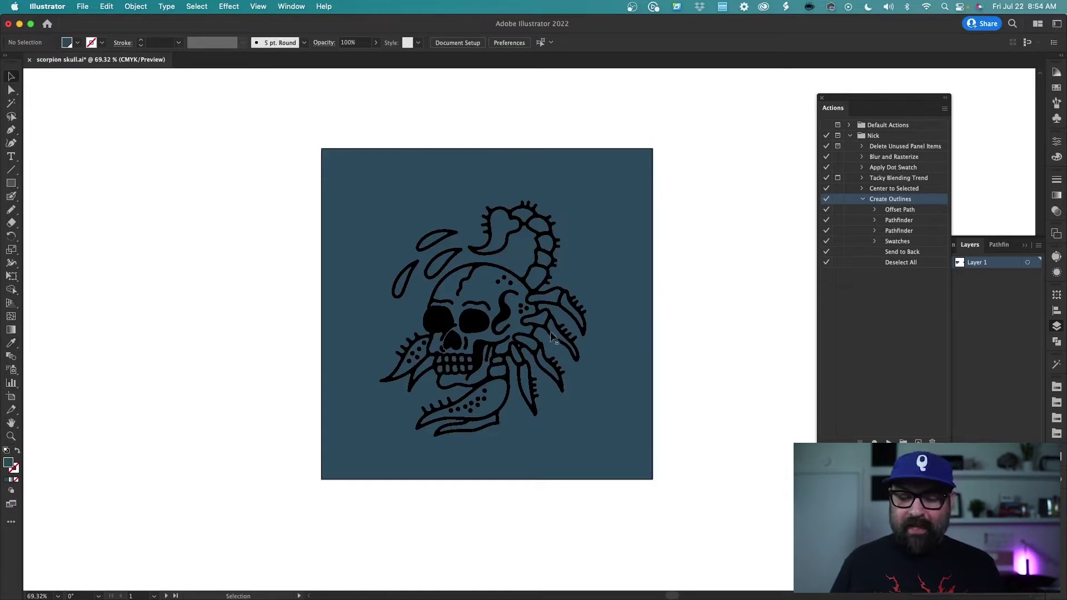
# Step: Select the dark blue background rectangle and sample a colour onto it with the Eyedropper
pyautogui.click(488, 332)
pyautogui.click(615, 328)
pyautogui.press('i')
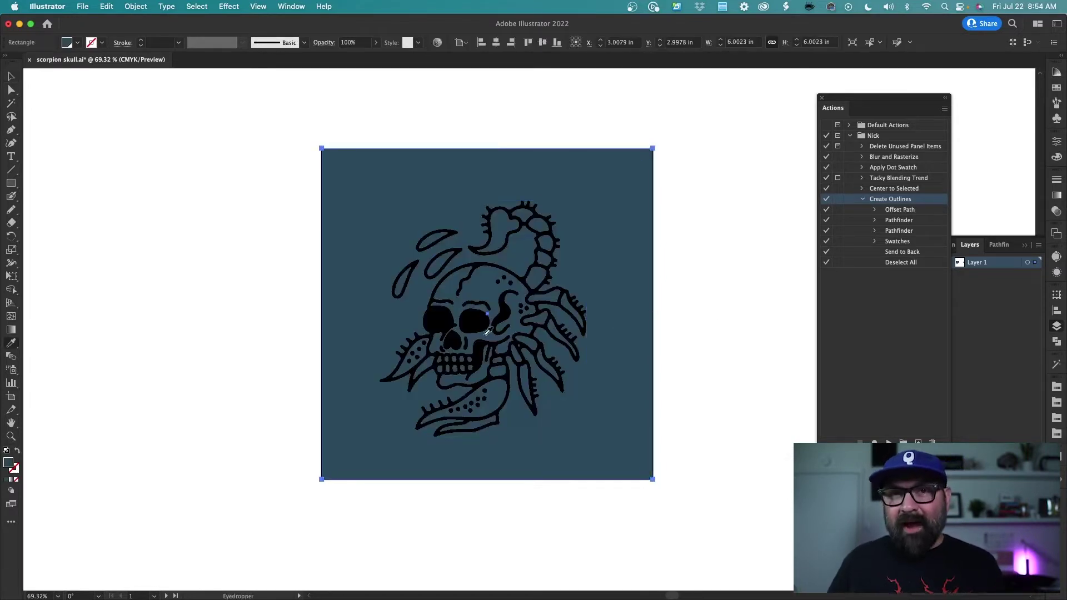
pyautogui.click(536, 340)
# Step: Undo the black fill on the background, deselect everything, and switch to panning the canvas
pyautogui.press('super+shift+a')
pyautogui.press('super+z')
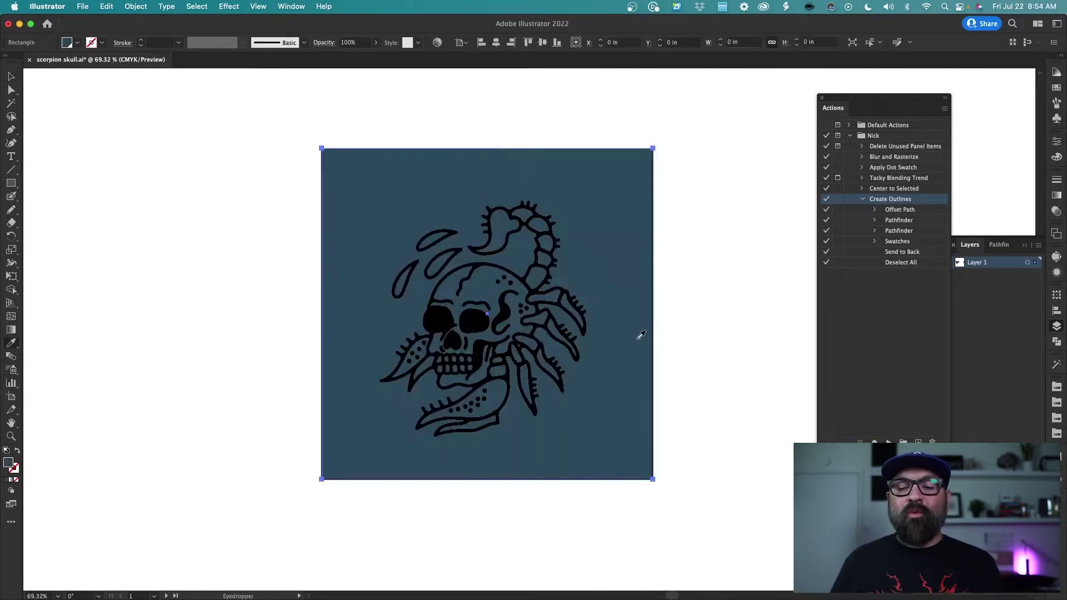
pyautogui.press('super+shift+a')
pyautogui.press('v')
pyautogui.press('super+z')
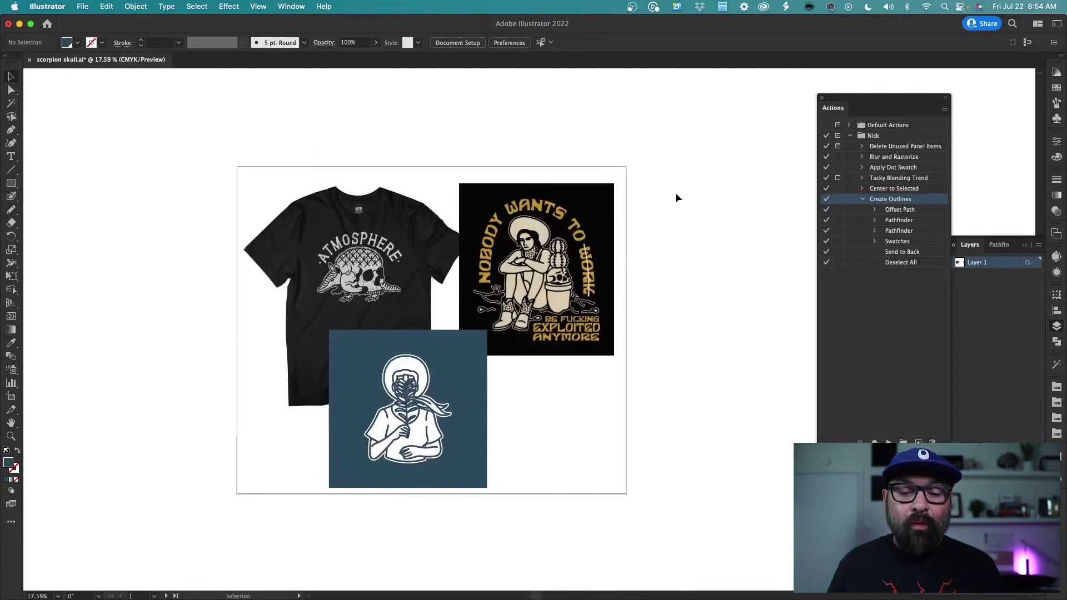
# Step: Zoom in on the Atmosphere T-shirt design, then scroll across the artboards back to the scorpion skull
pyautogui.moveTo(663, 175); pyautogui.dragTo(274, 353)
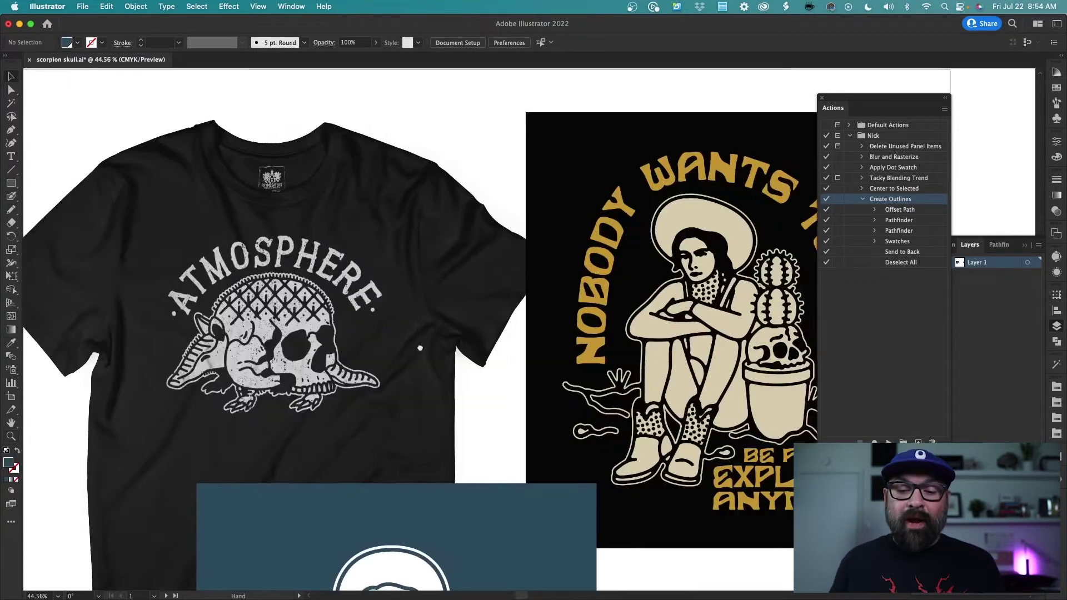
pyautogui.moveTo(545, 336); pyautogui.dragTo(537, 334)
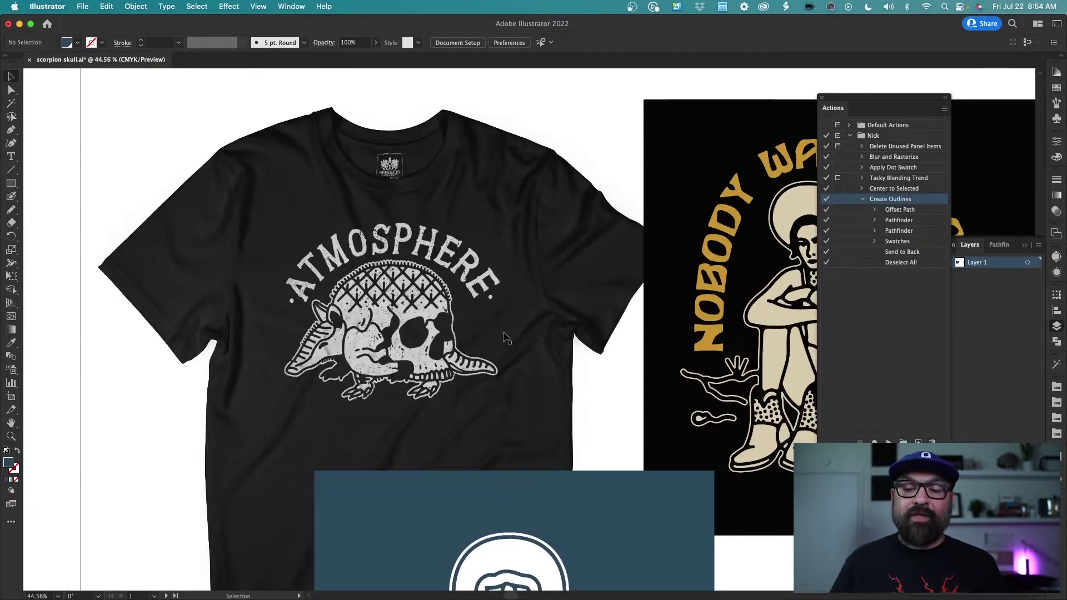
pyautogui.hscroll(5, 505, 337)
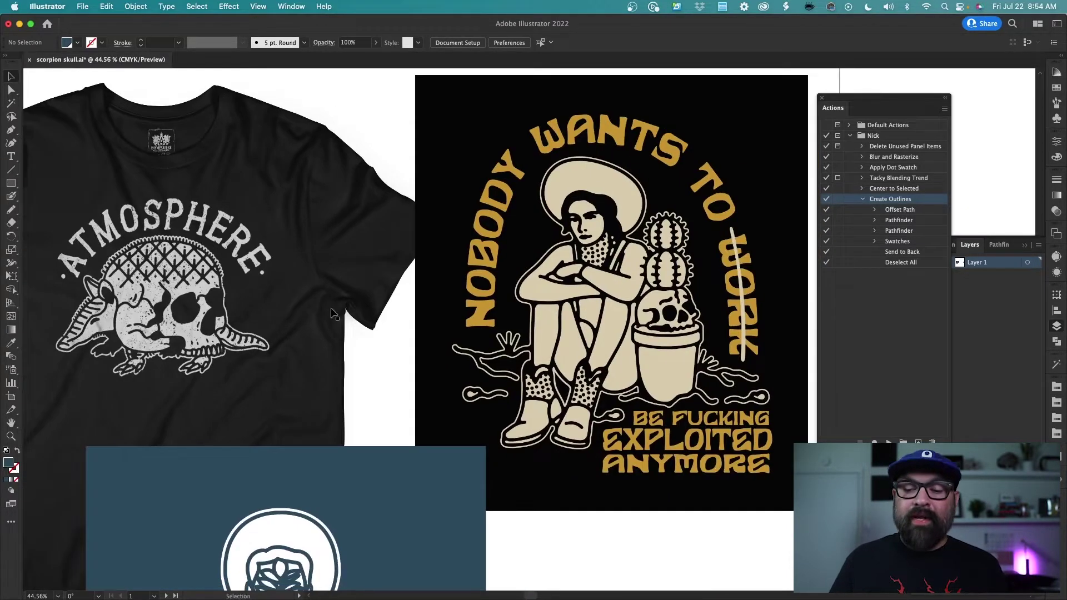
pyautogui.scroll(-8, 334, 314)
pyautogui.hscroll(-5, 334, 314)
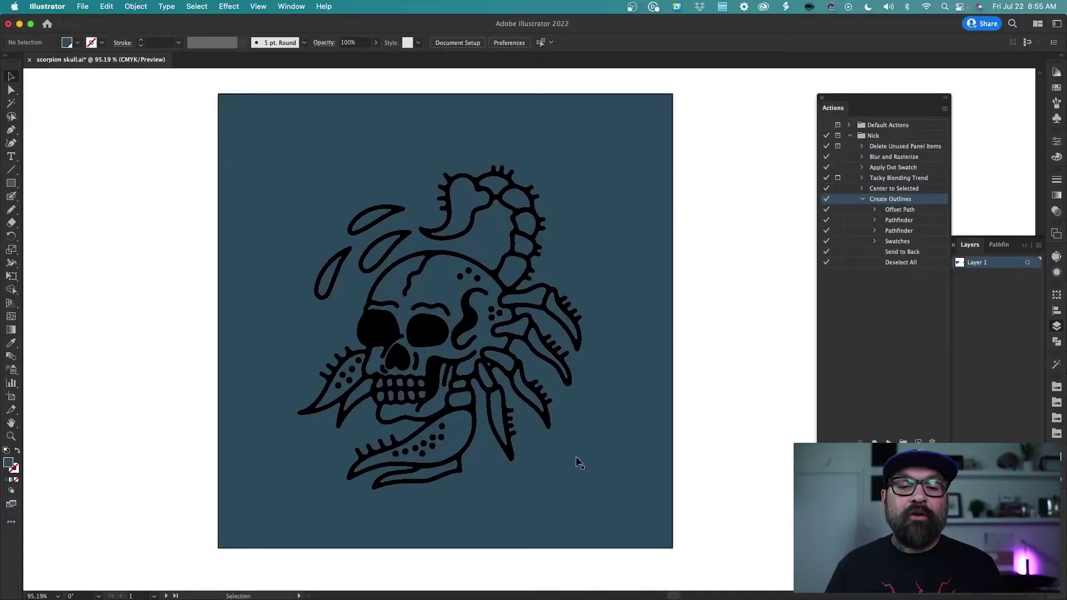
# Step: Show the Actions panel from the Window menu, drag it beside the artwork, and deselect Create Outlines
pyautogui.click(291, 7)
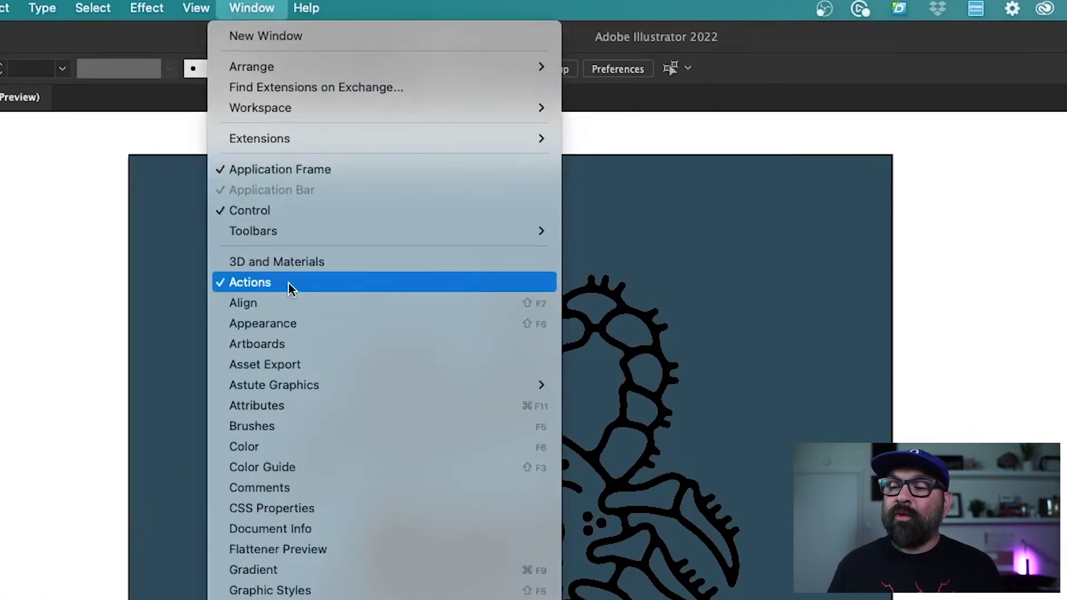
pyautogui.click(250, 282)
pyautogui.moveTo(892, 100); pyautogui.dragTo(781, 107)
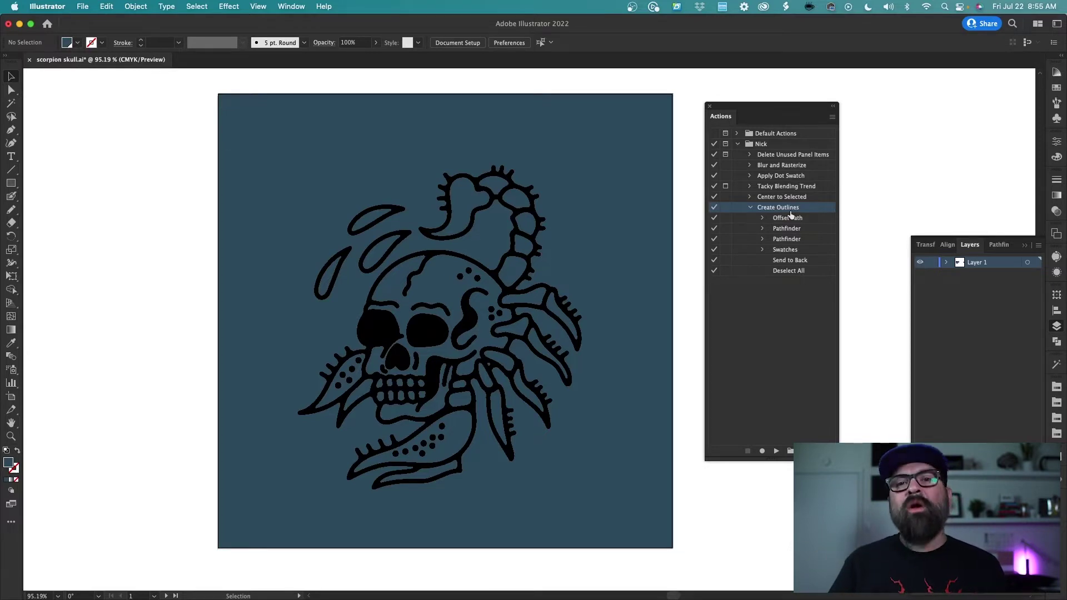
pyautogui.click(798, 302)
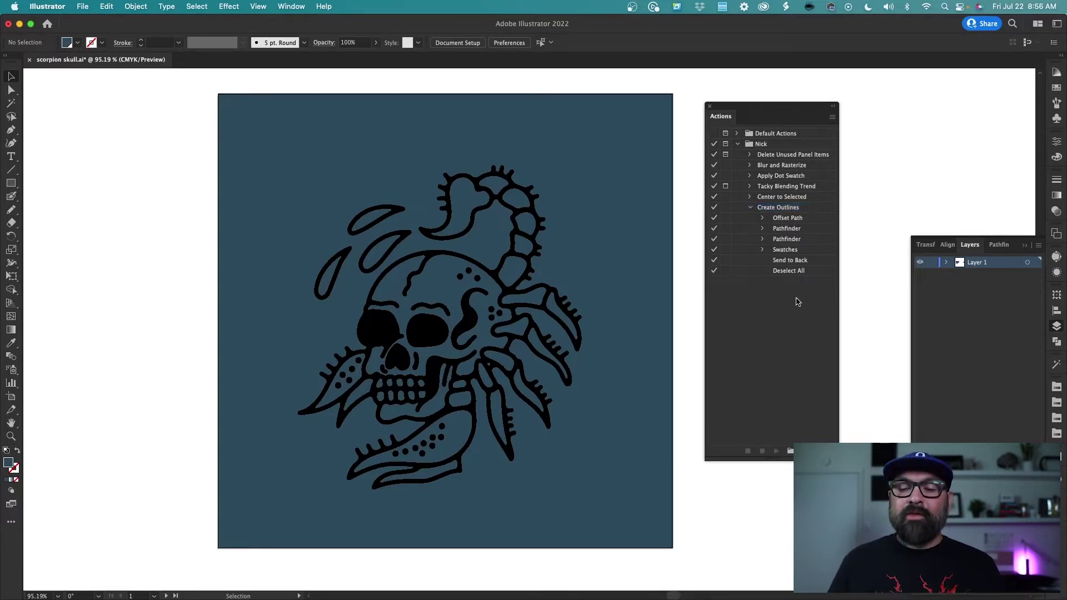
# Step: Select the whole scorpion-skull artwork, create a new action keeping the name Action 6, and start recording
pyautogui.click(552, 295)
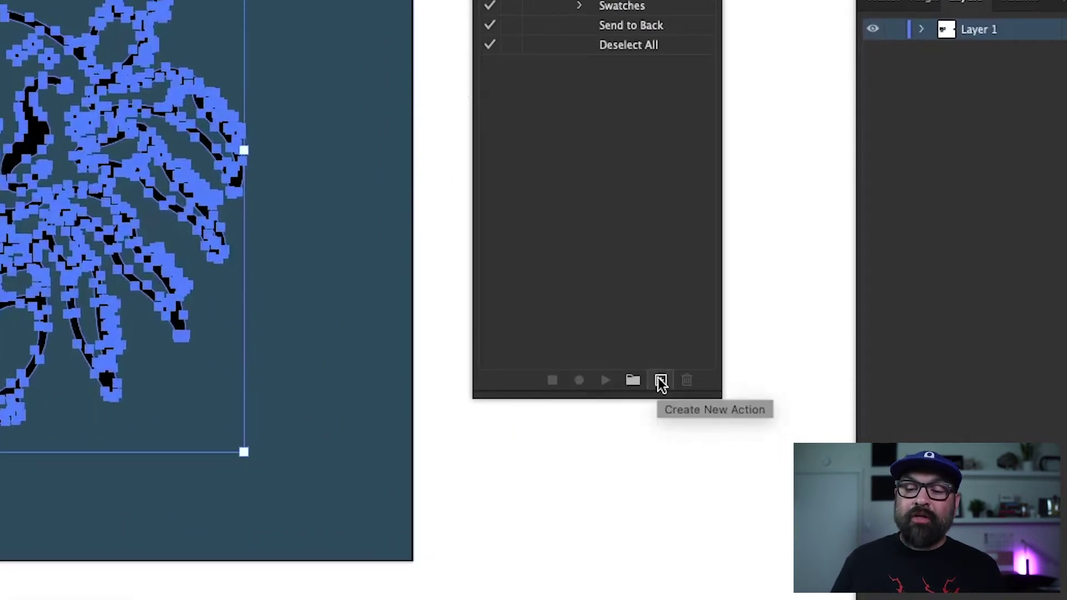
pyautogui.click(660, 381)
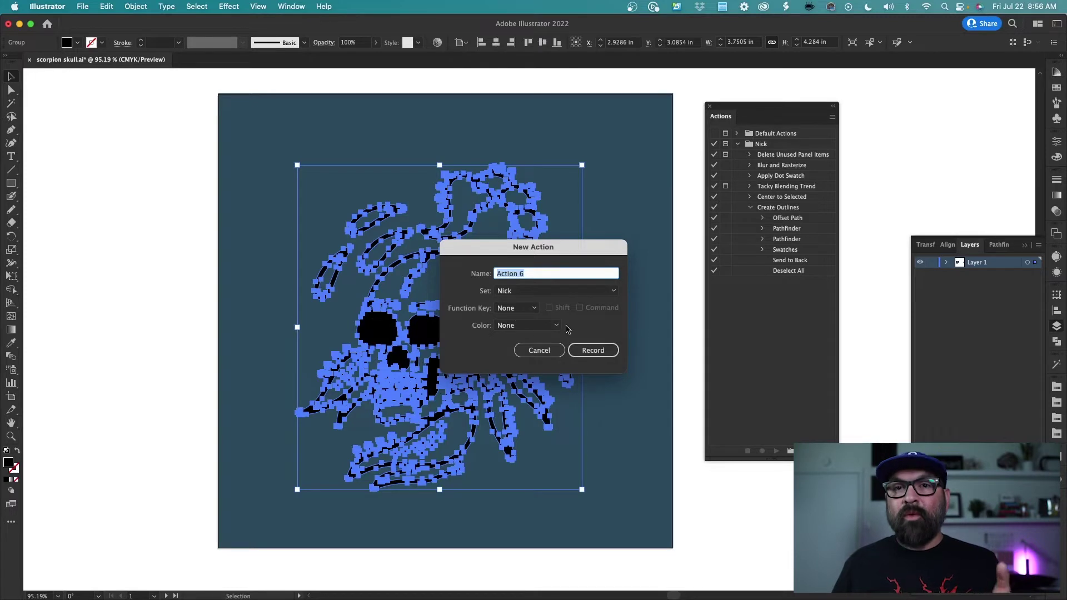
pyautogui.click(592, 350)
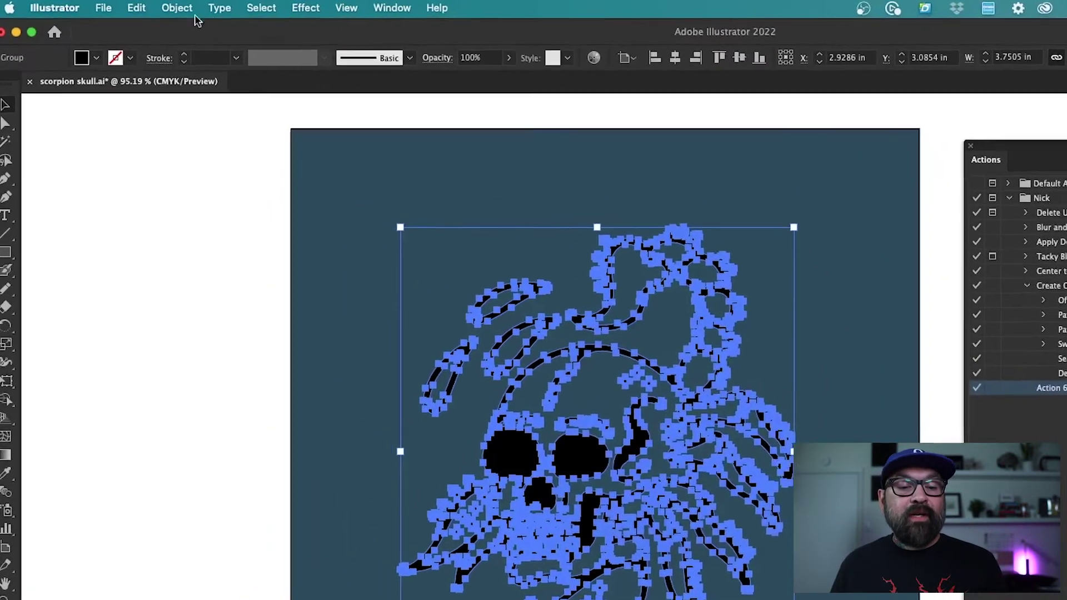
# Step: Apply Object > Path > Offset Path to the skull line art with a 3 px offset and Round joins
pyautogui.click(132, 6)
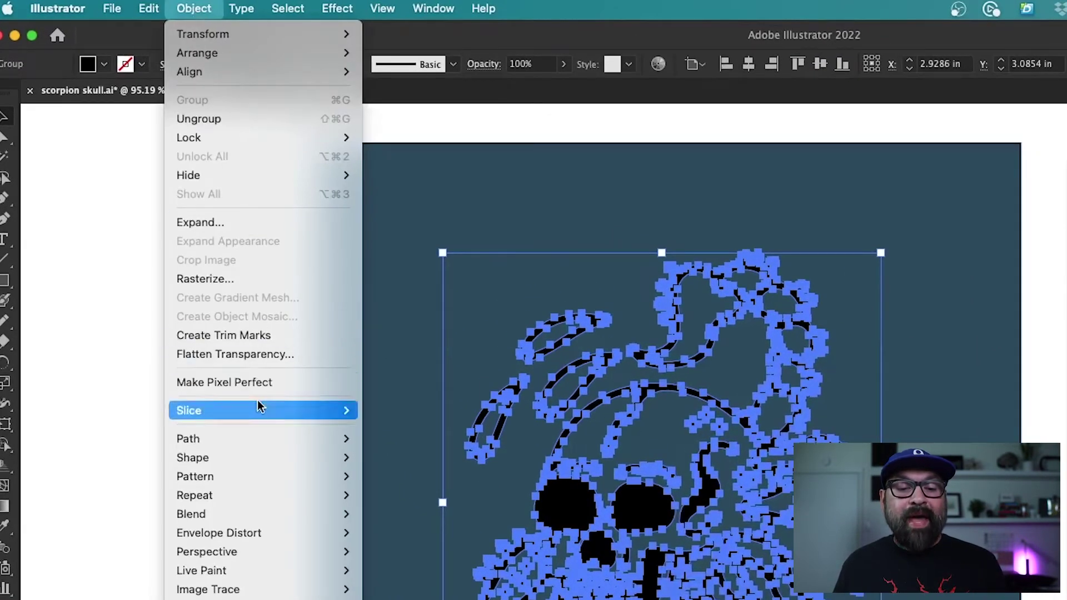
pyautogui.moveTo(342, 439)
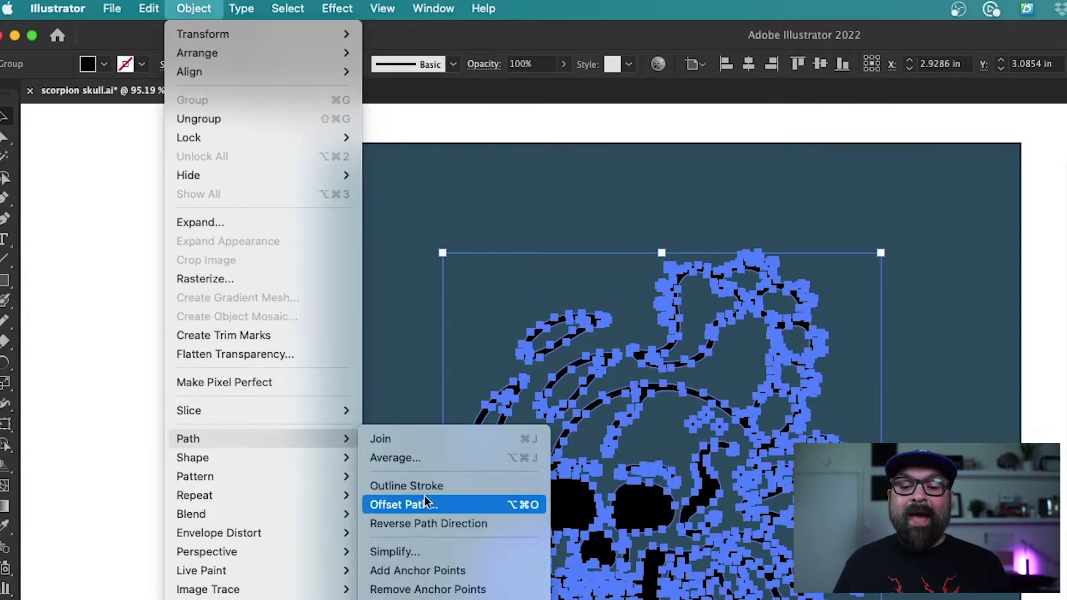
pyautogui.click(404, 504)
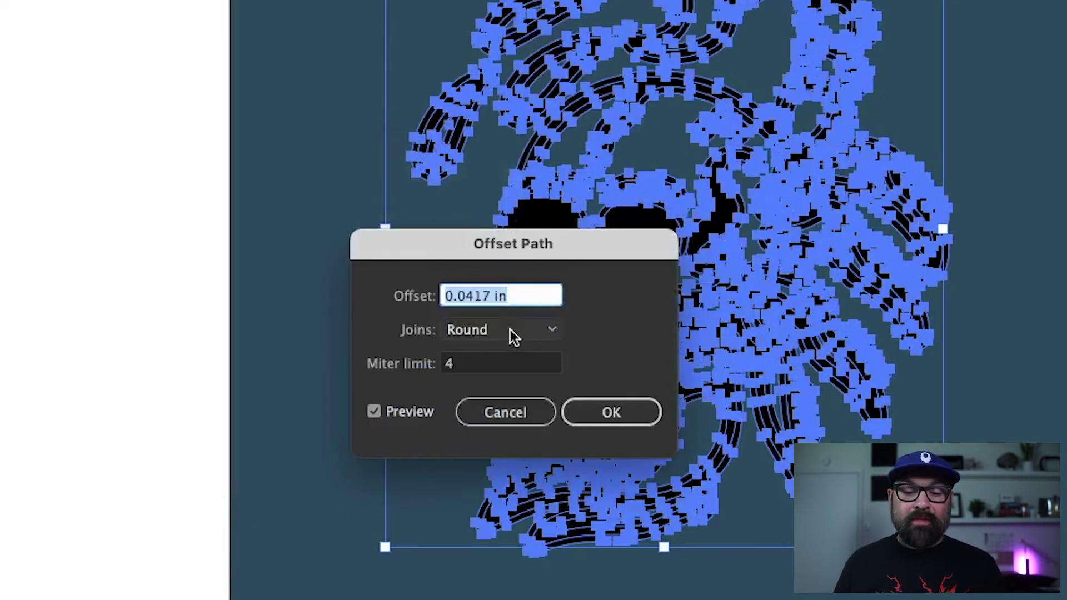
pyautogui.write('3px')
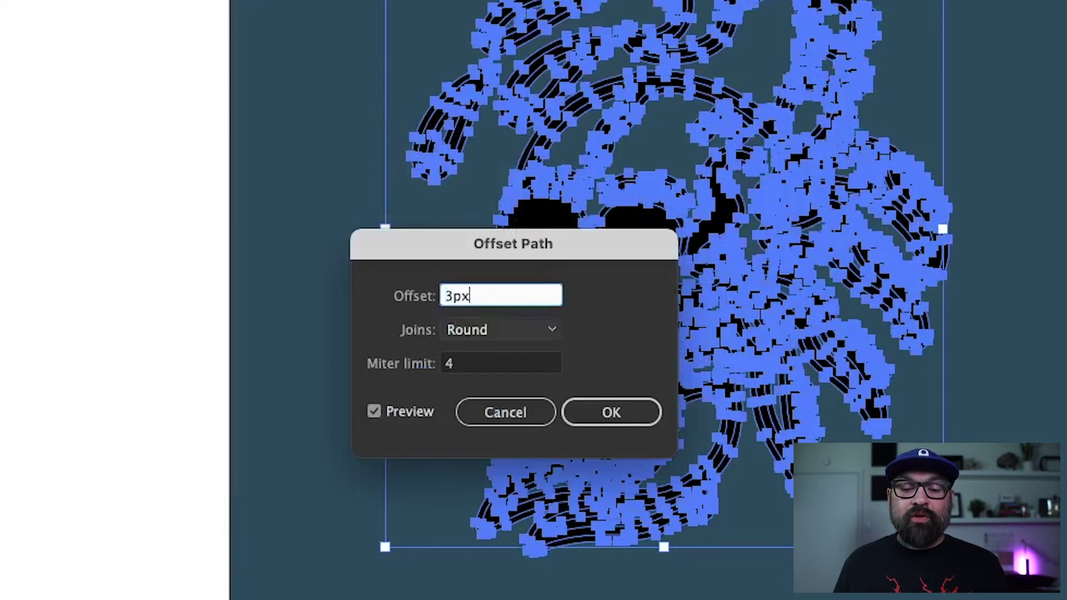
pyautogui.click(500, 331)
pyautogui.click(507, 378)
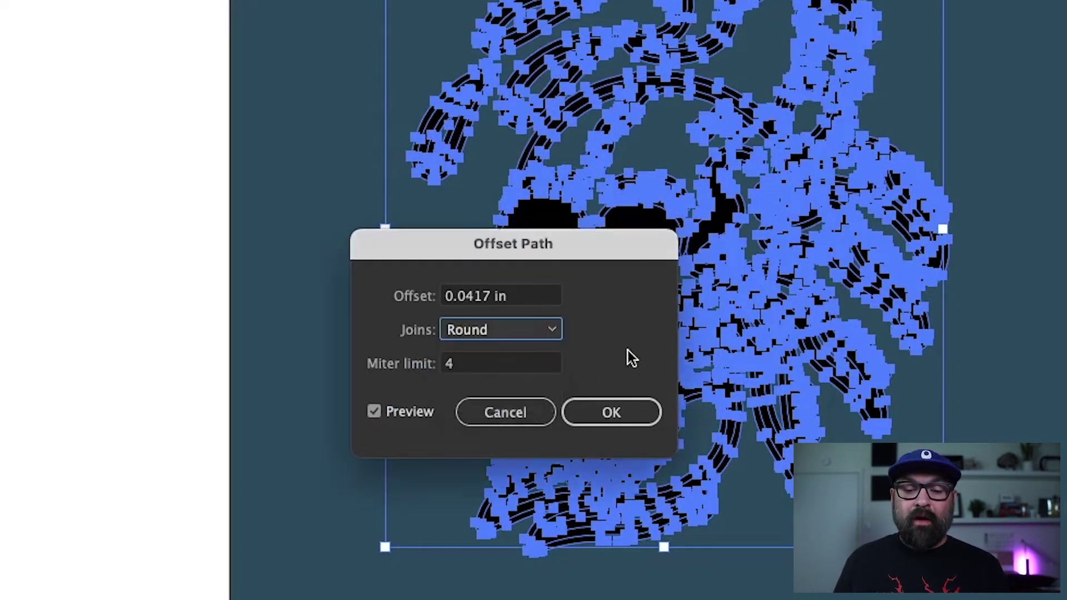
pyautogui.click(610, 412)
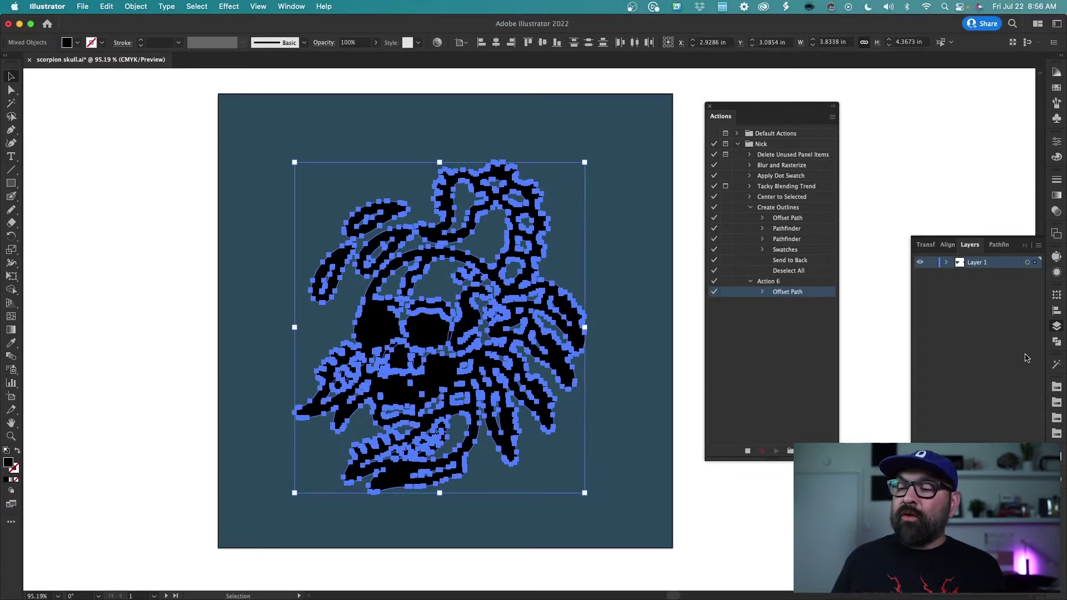
pyautogui.click(1055, 342)
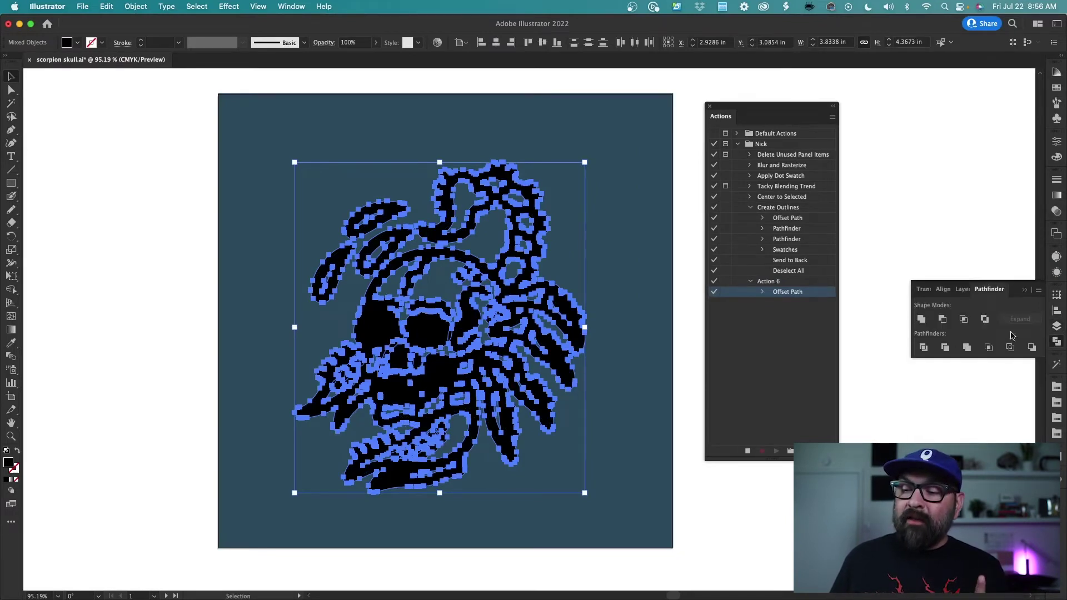
# Step: Merge then Unite the offset shapes in Pathfinder and fill the silhouette with the White swatch
pyautogui.click(967, 349)
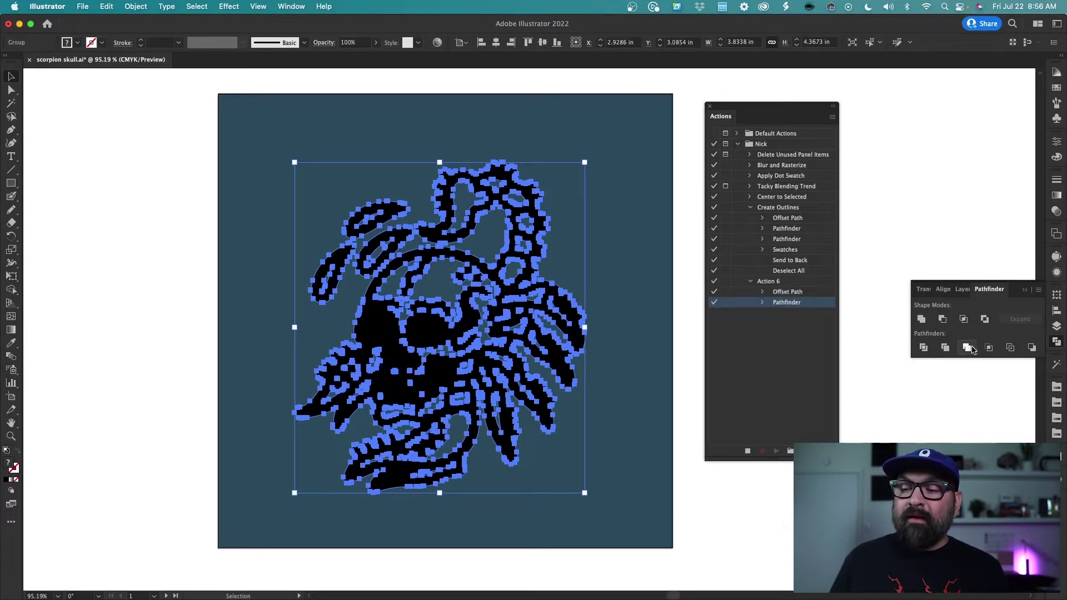
pyautogui.click(921, 320)
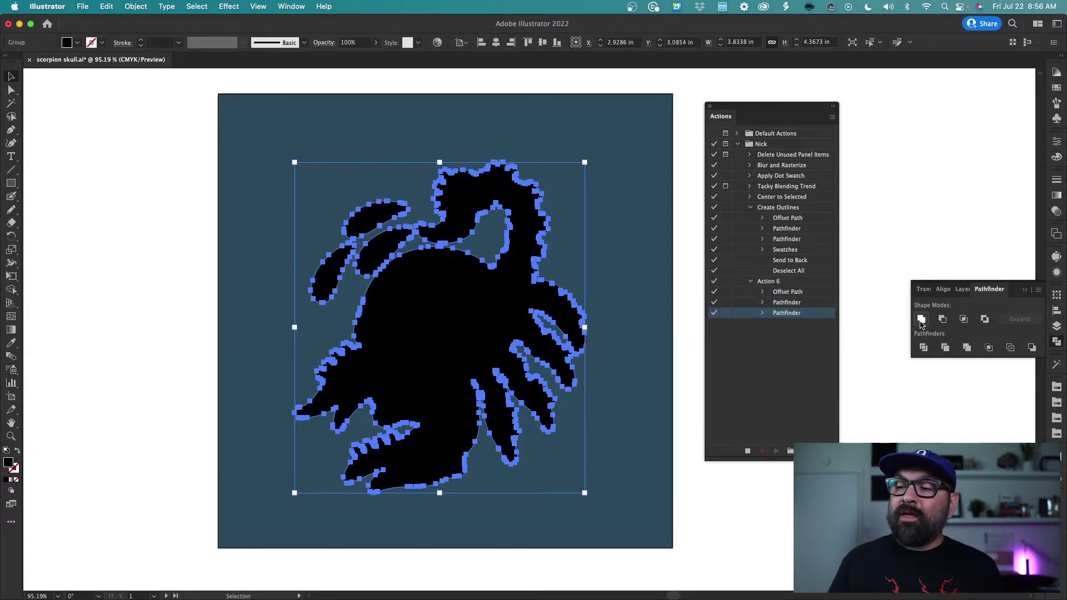
pyautogui.click(1055, 89)
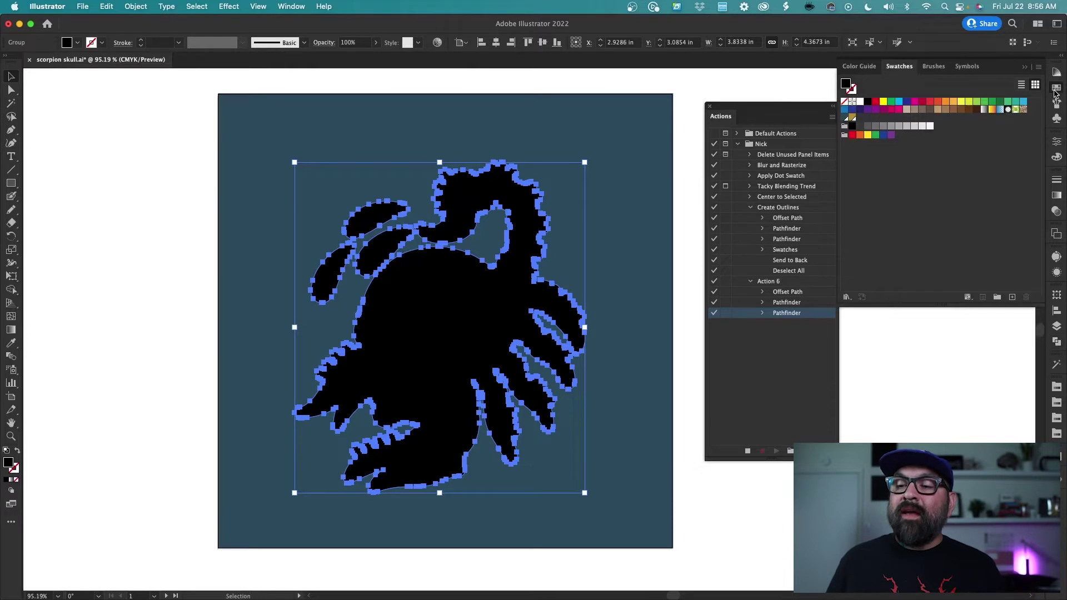
pyautogui.click(860, 102)
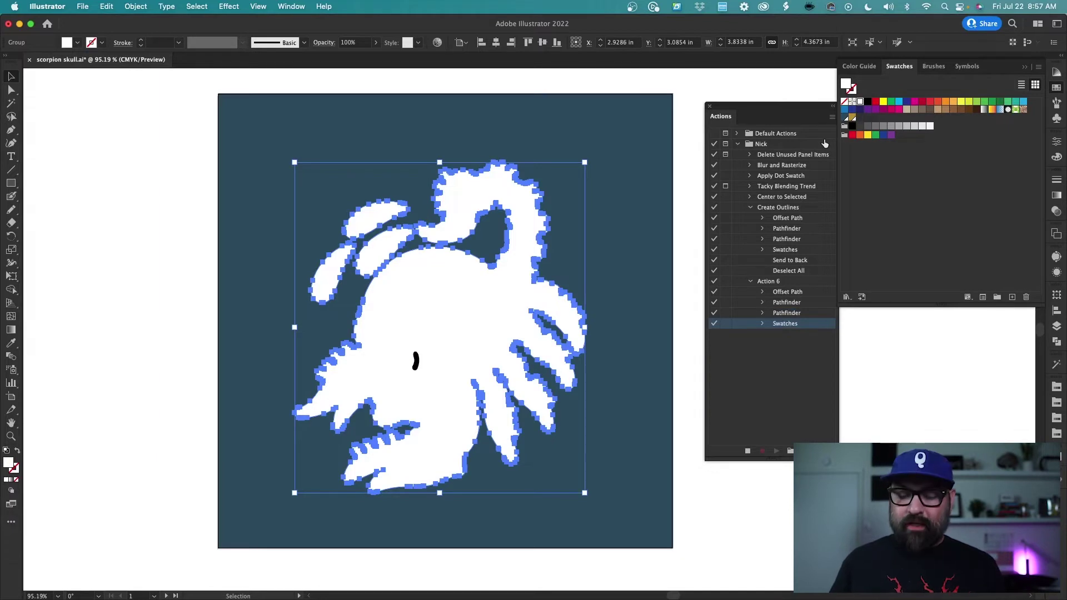
# Step: Send the white silhouette to the back behind the skull and deselect all
pyautogui.press('super')
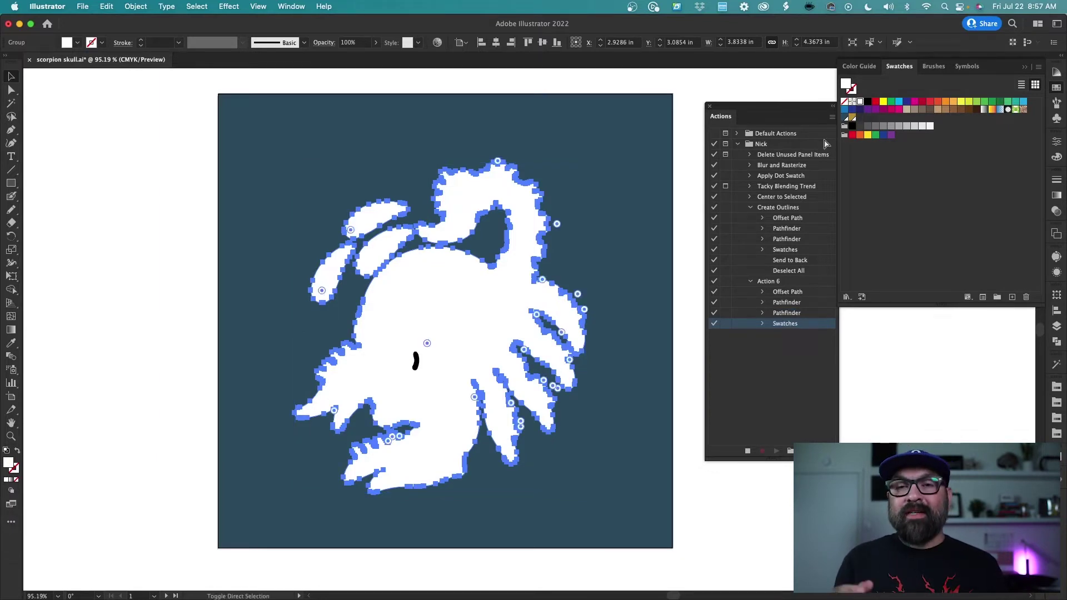
pyautogui.press('super+shift+bracketleft')
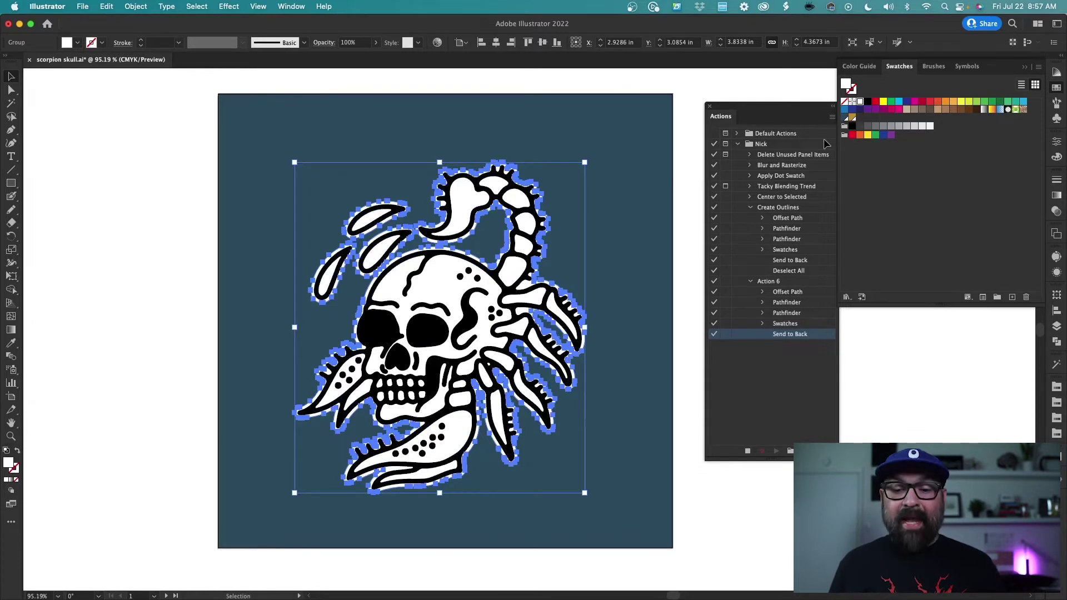
pyautogui.press('super+shift+a')
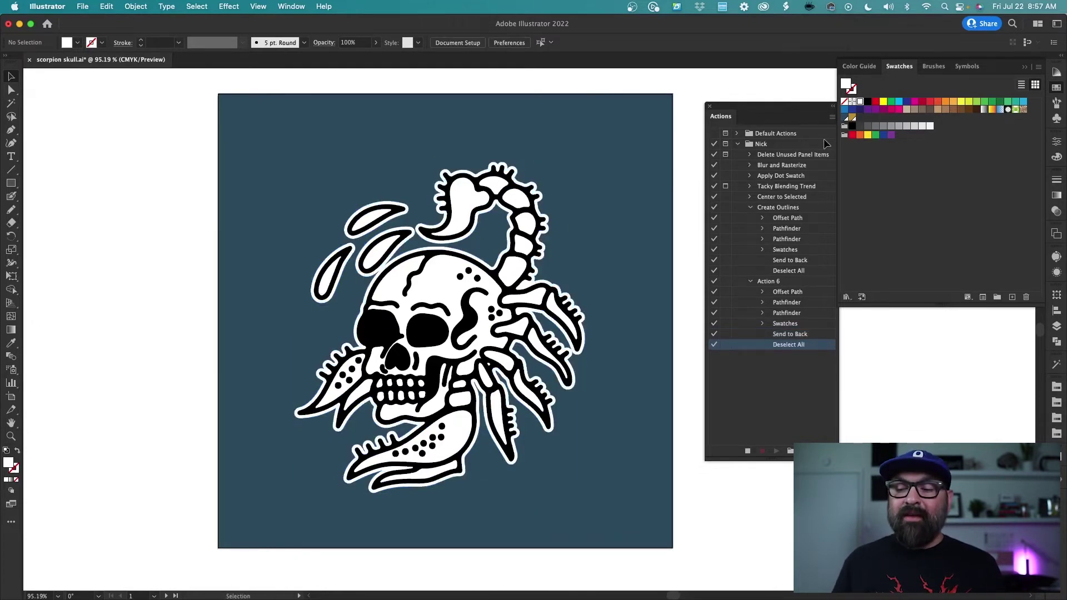
# Step: Stop recording Action 6 from the Actions panel
pyautogui.click(746, 452)
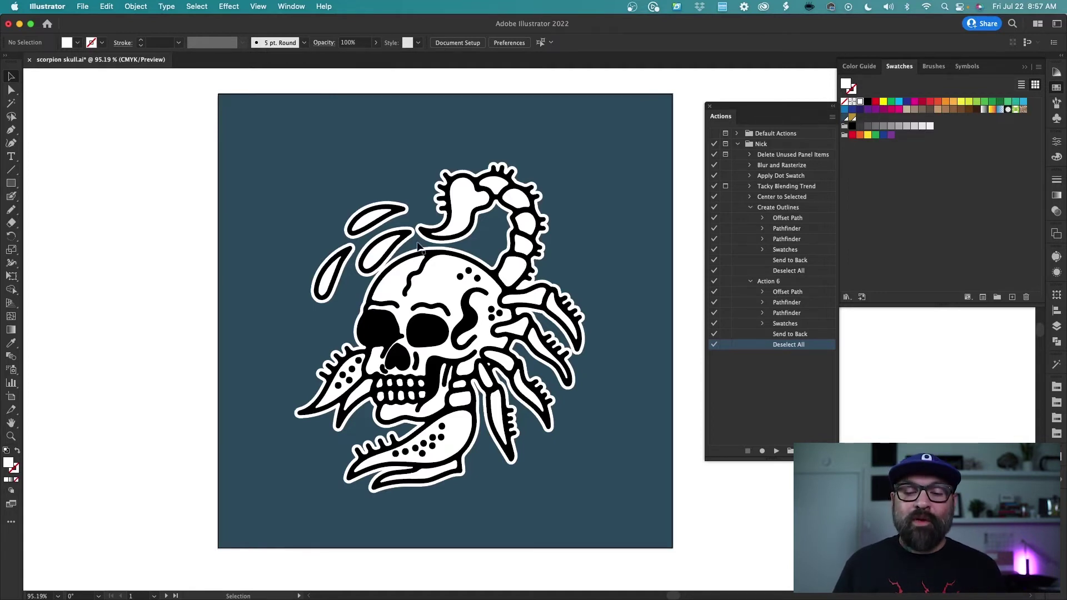
# Step: Select all the white outline shapes with the Magic Wand and delete them
pyautogui.press('y')
pyautogui.click(442, 276)
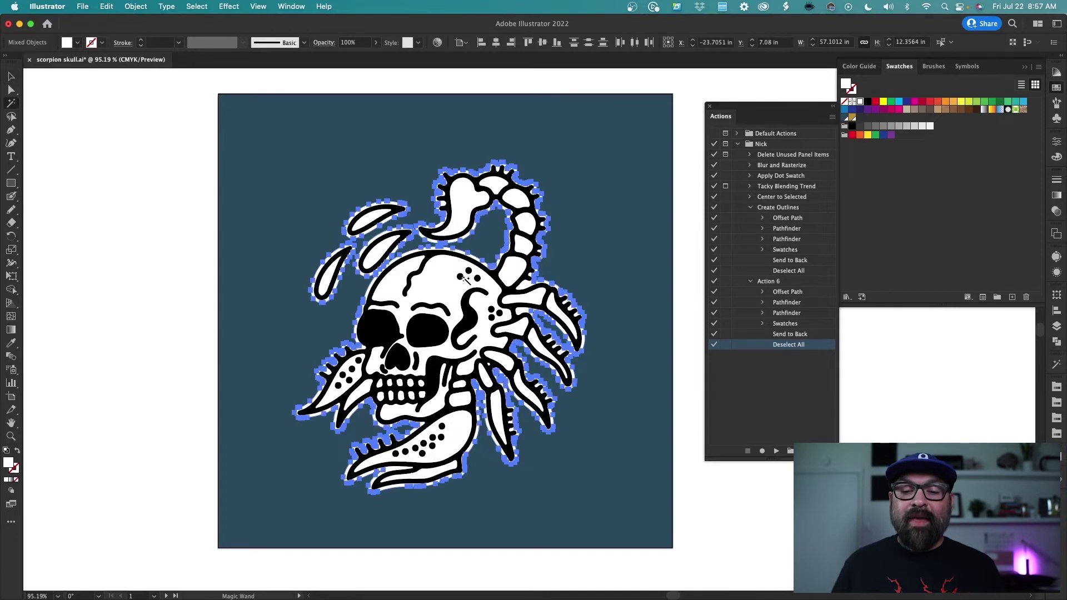
pyautogui.press('Delete')
# Step: Select the black skull linework and play Action 6 to rebuild the white outline
pyautogui.press('v')
pyautogui.click(500, 273)
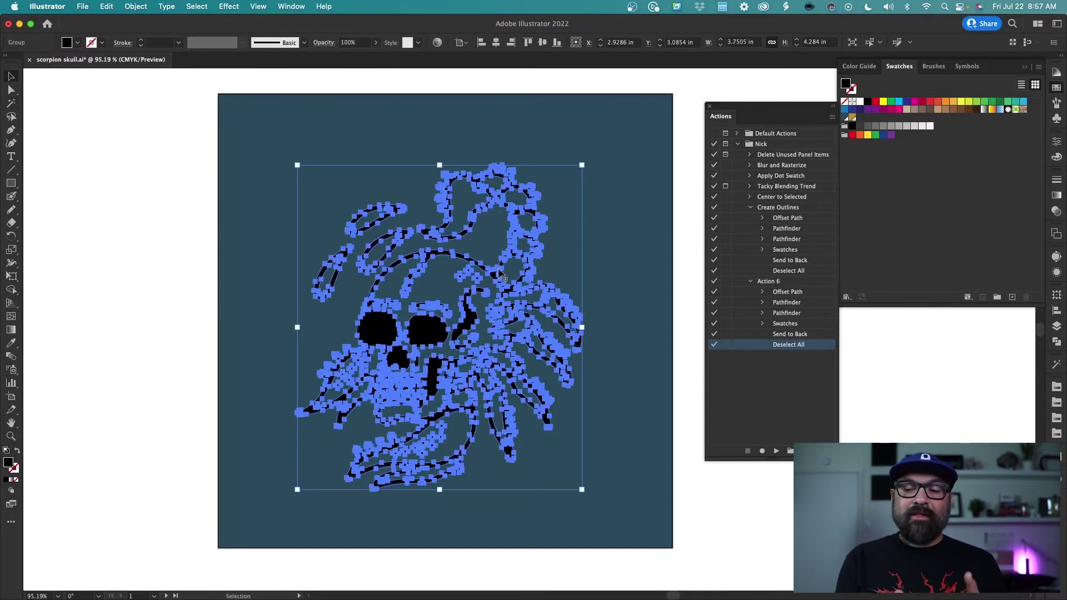
pyautogui.click(795, 280)
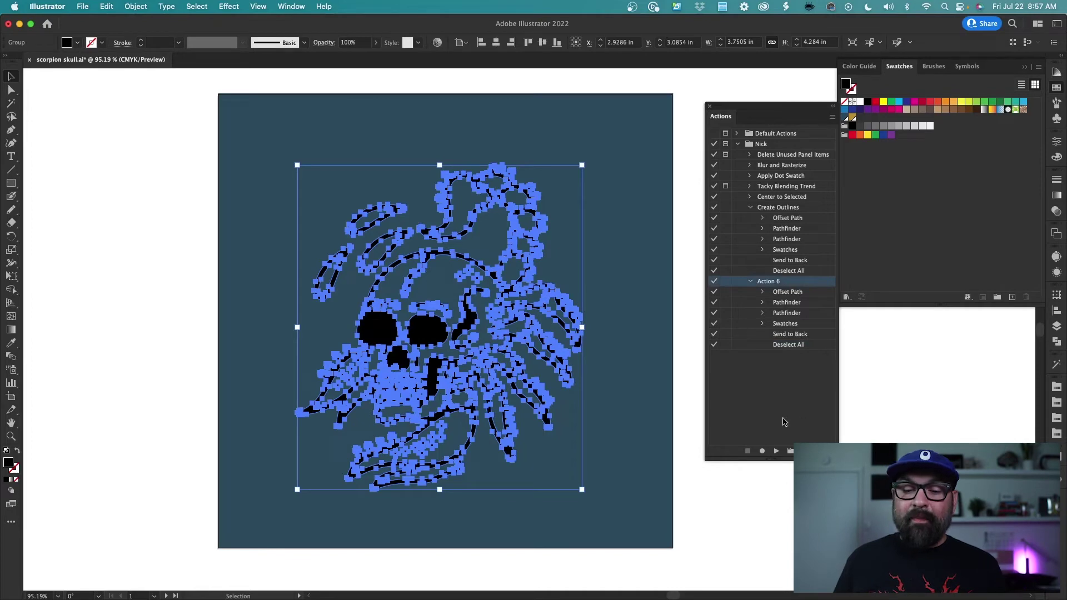
pyautogui.click(776, 451)
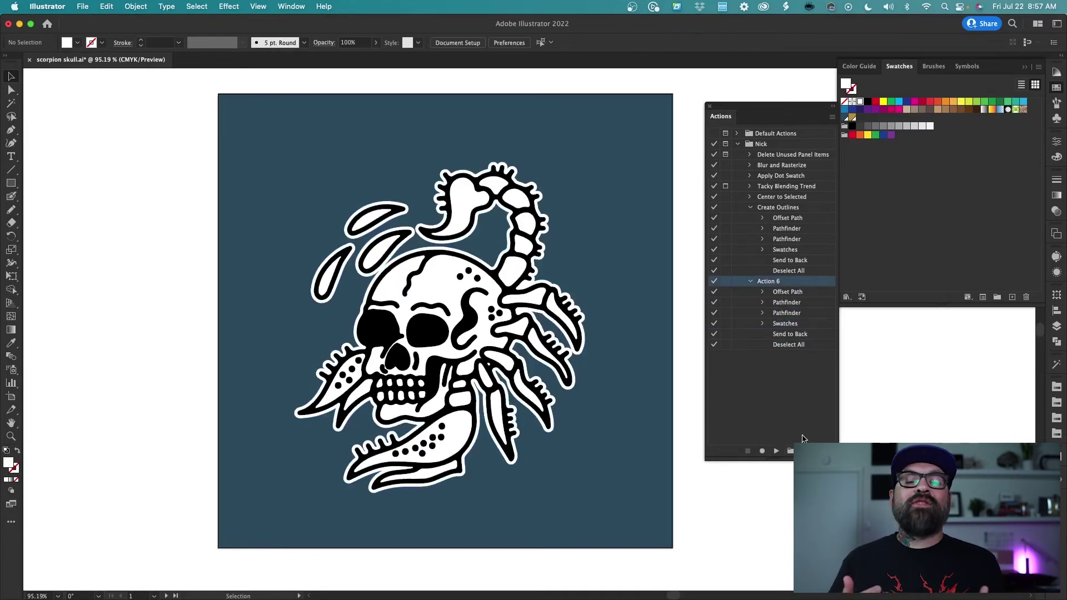